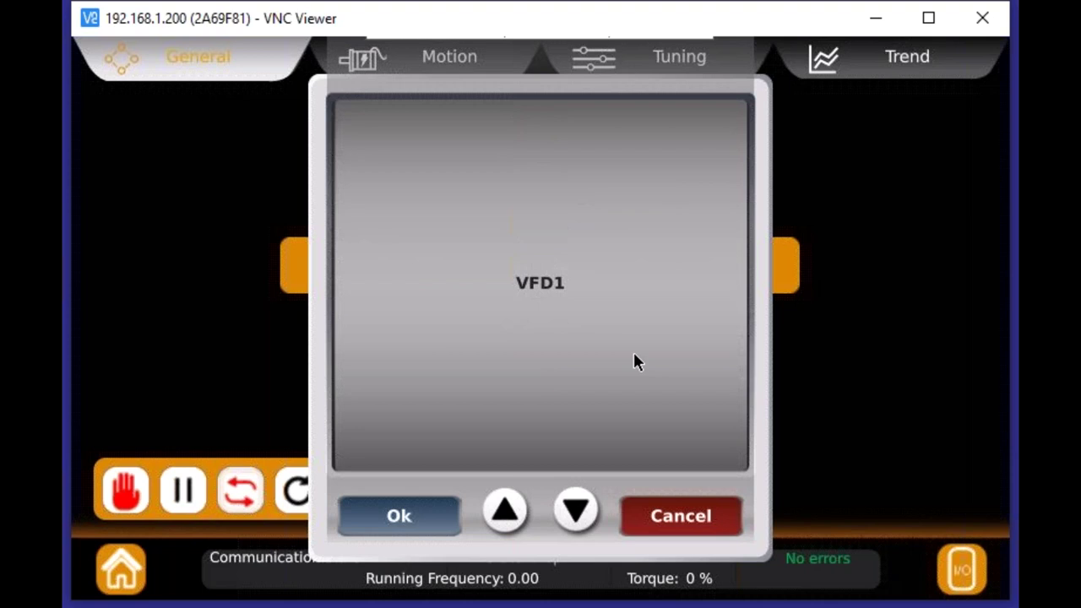
Step: Open the configuration of drive VFD1, set its acceleration time to 2.0 s and apply the change
click(717, 517)
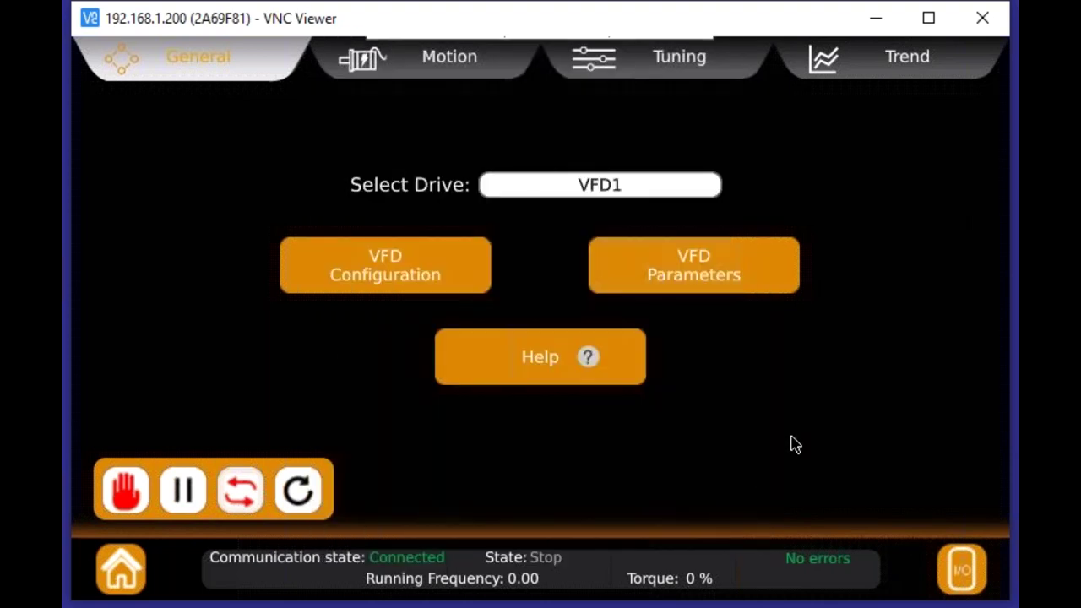
click(381, 279)
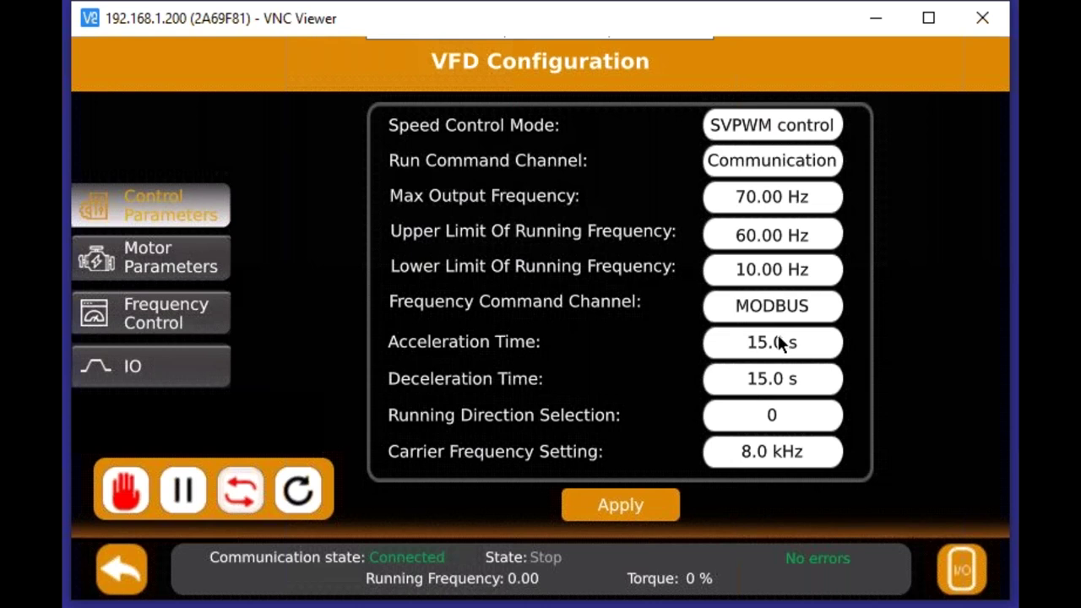
click(778, 334)
click(500, 321)
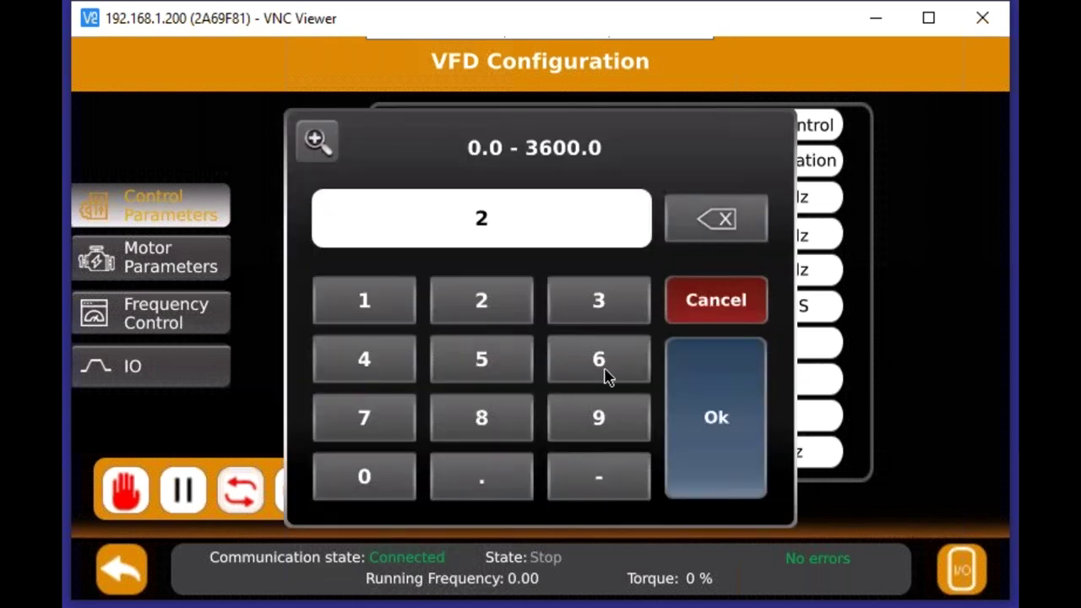
click(693, 408)
click(615, 513)
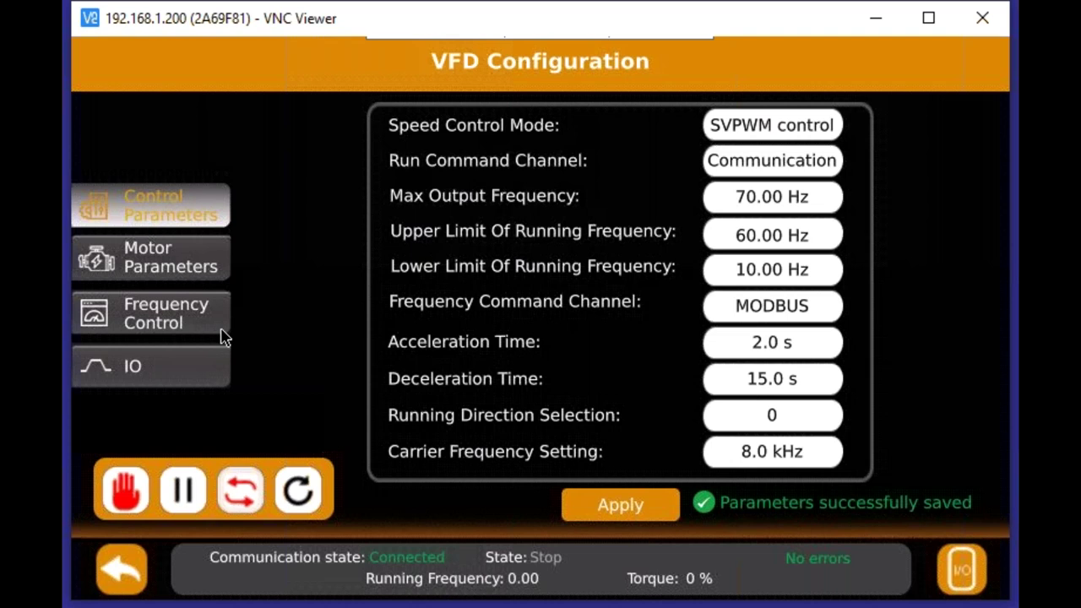
Step: View the motor parameters, then read the function assigned to digital input terminal S2 in the IO configuration
click(198, 274)
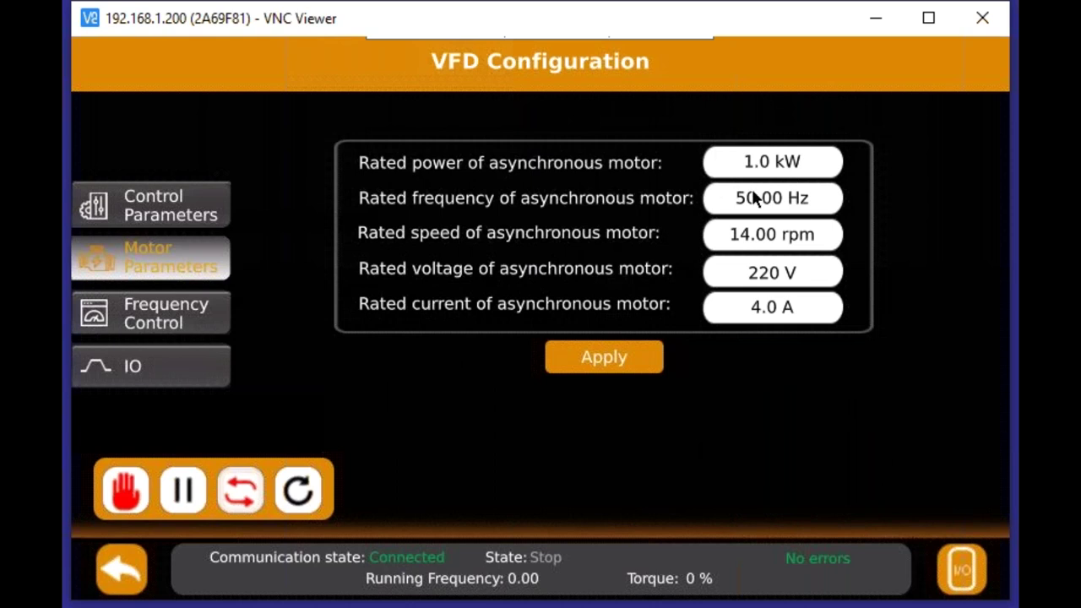
click(201, 385)
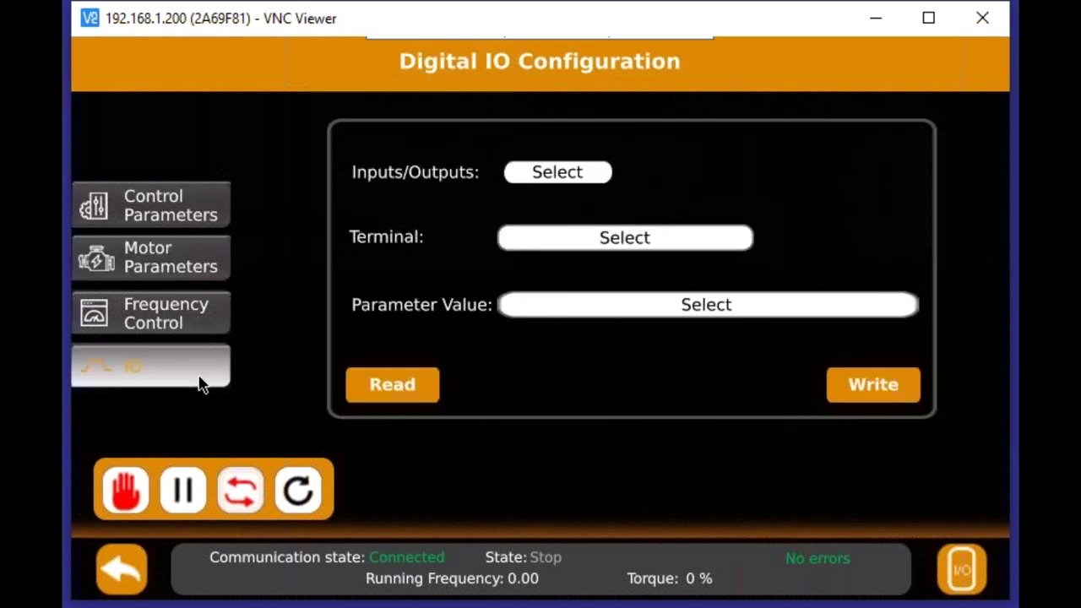
click(591, 177)
click(523, 395)
click(402, 522)
click(588, 245)
click(519, 420)
click(429, 512)
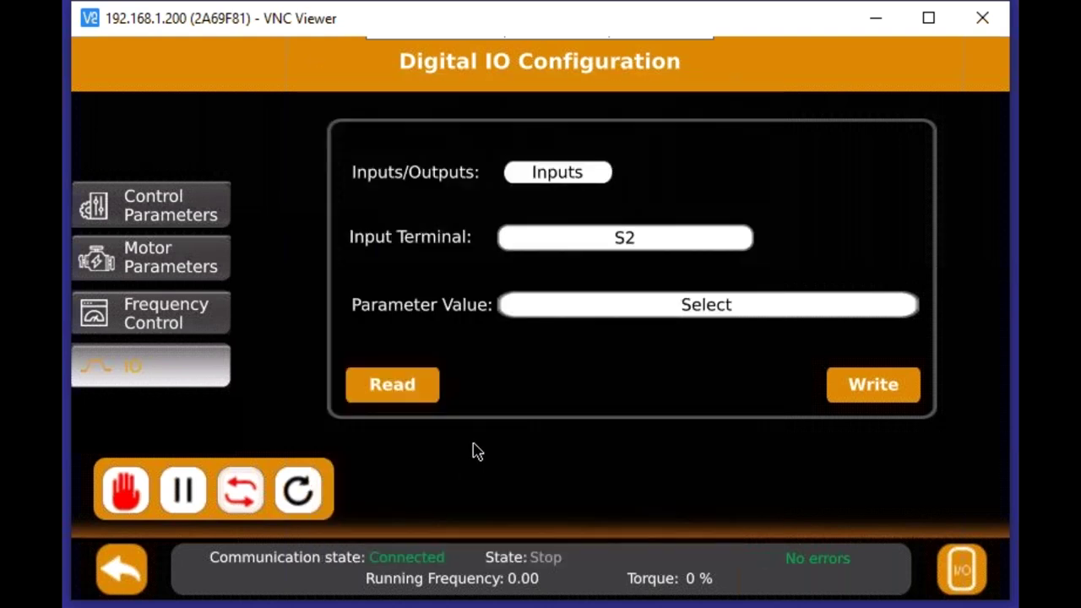
click(388, 388)
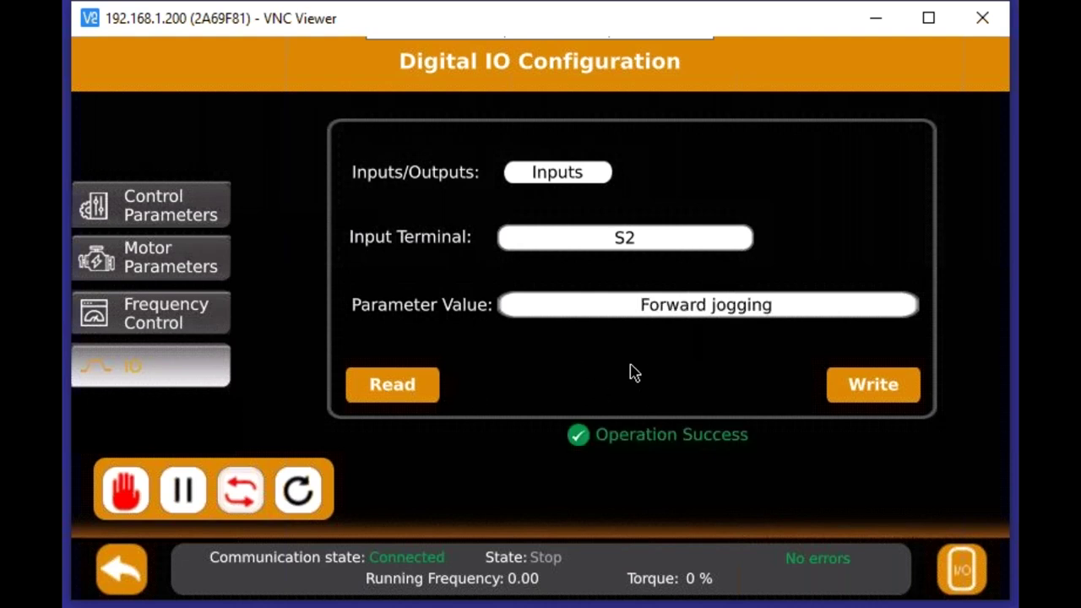
Step: Browse the function options available for input terminal S2, then return to the general page
click(718, 315)
drag(572, 338, 603, 169)
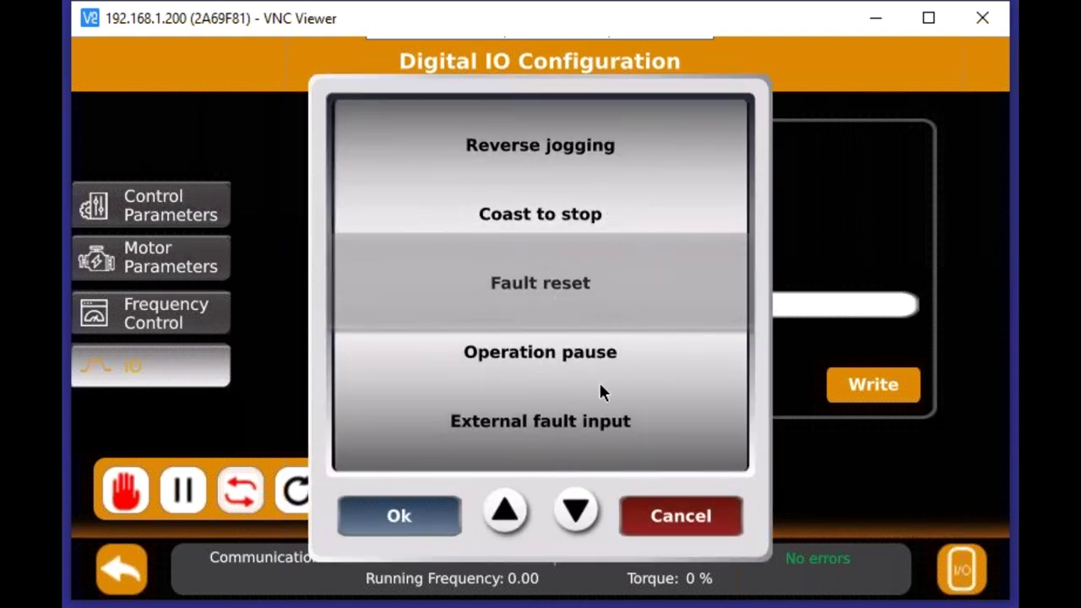
drag(565, 284, 575, 161)
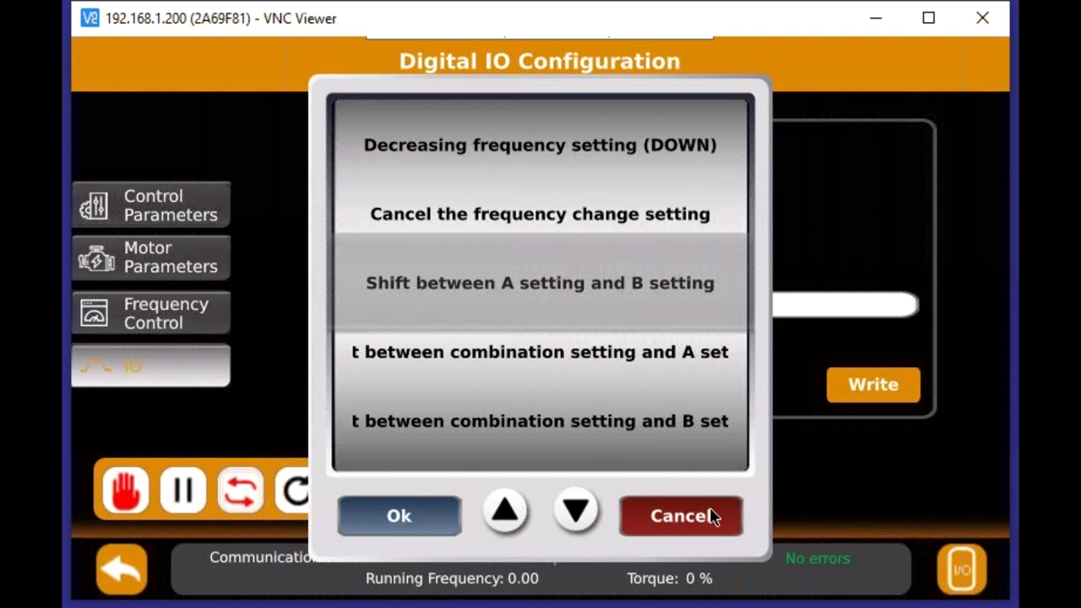
click(724, 514)
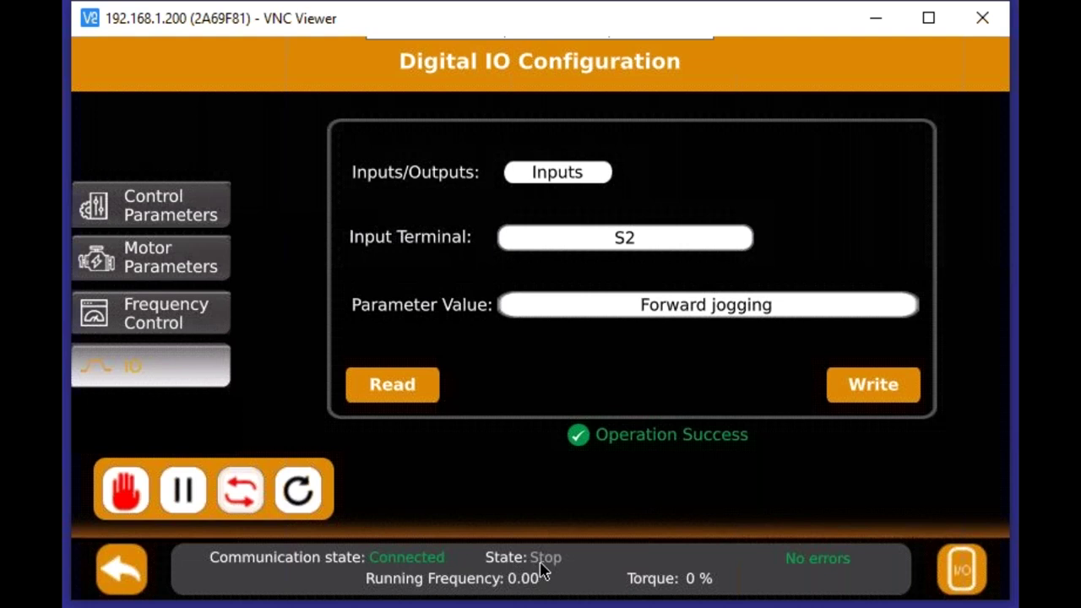
click(145, 569)
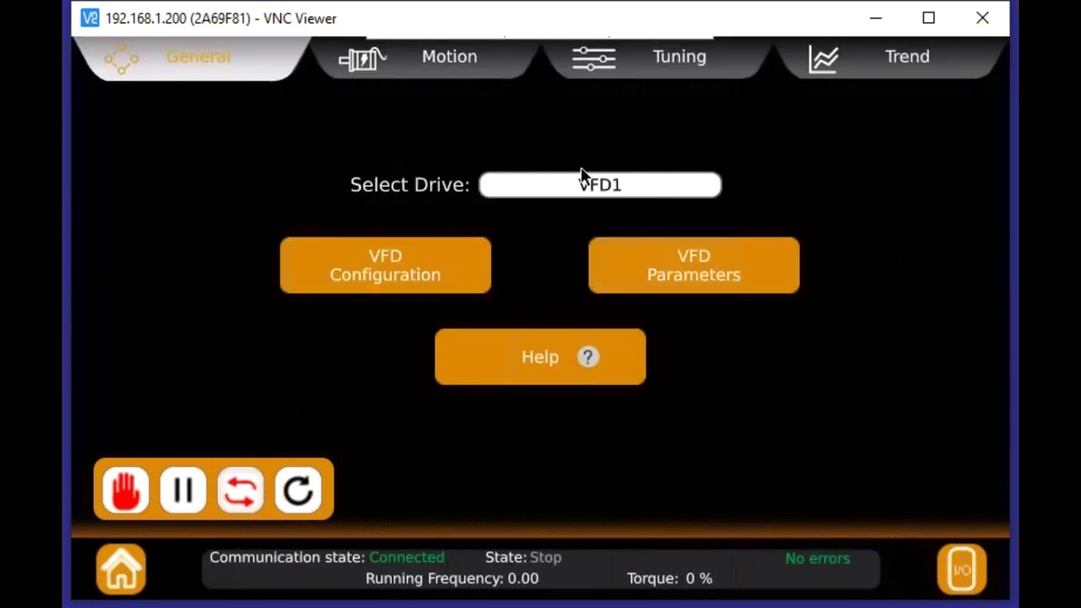
Step: Open the motion frequency control and set the frequency target to 26.50 Hz
click(467, 72)
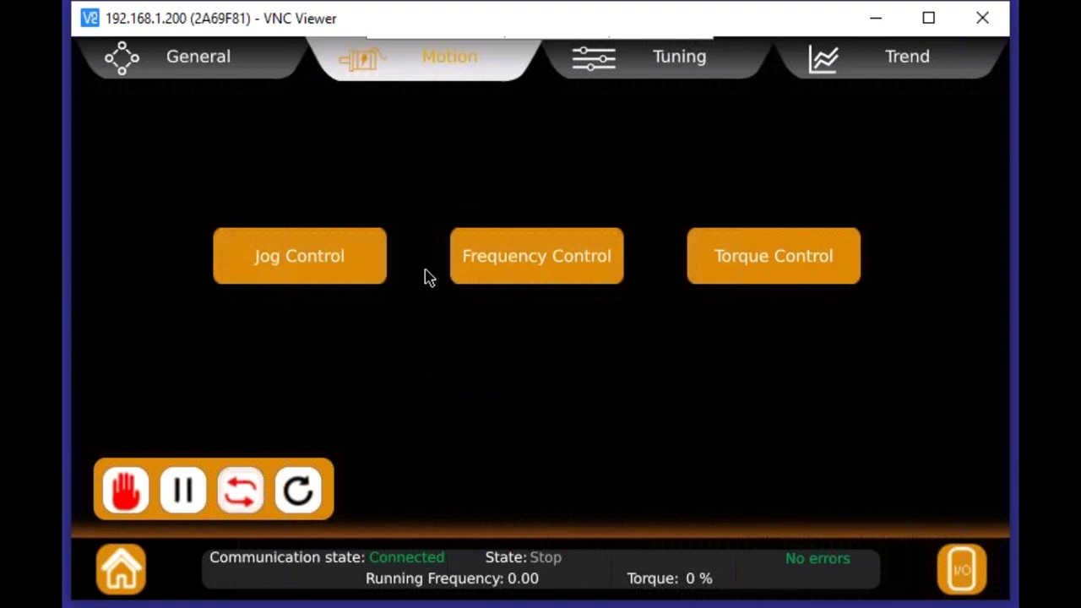
click(526, 278)
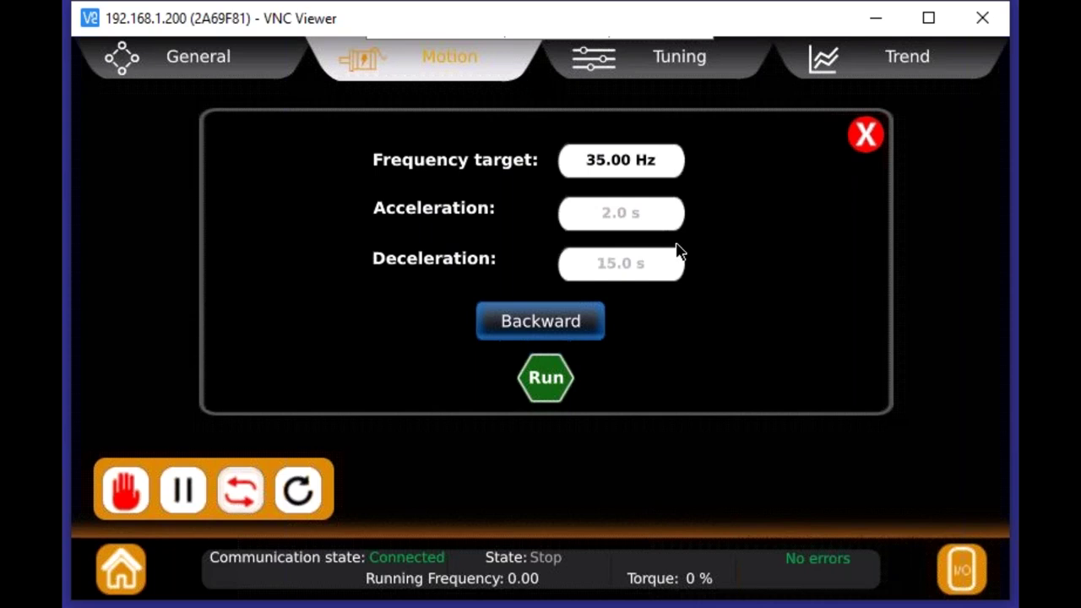
click(644, 159)
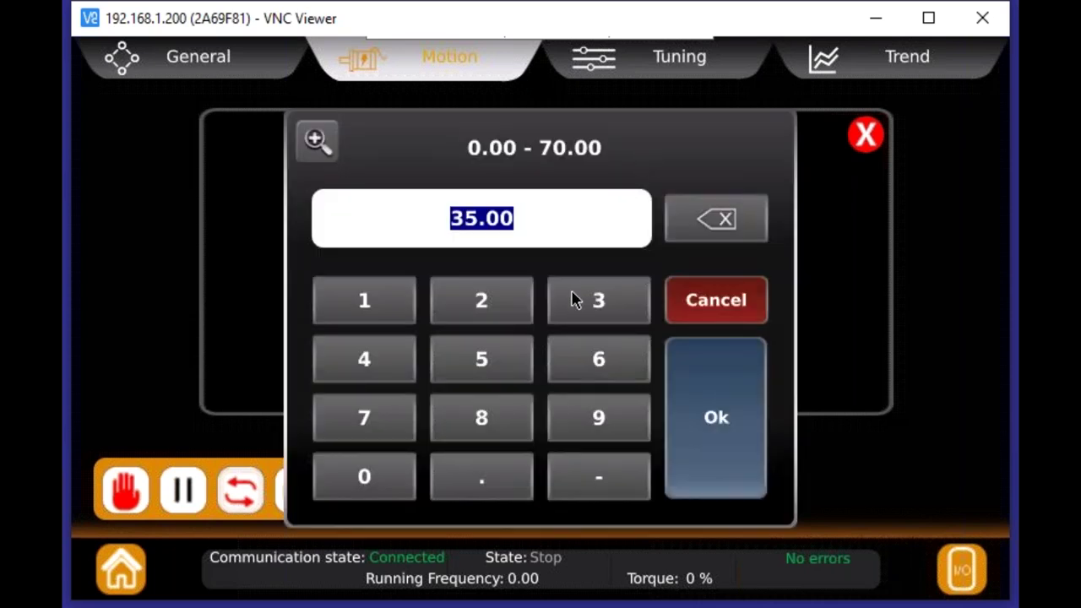
click(512, 306)
click(596, 364)
click(506, 461)
click(495, 362)
click(707, 411)
Step: Run the drive at the target frequency, then stop it and close the frequency control
click(547, 375)
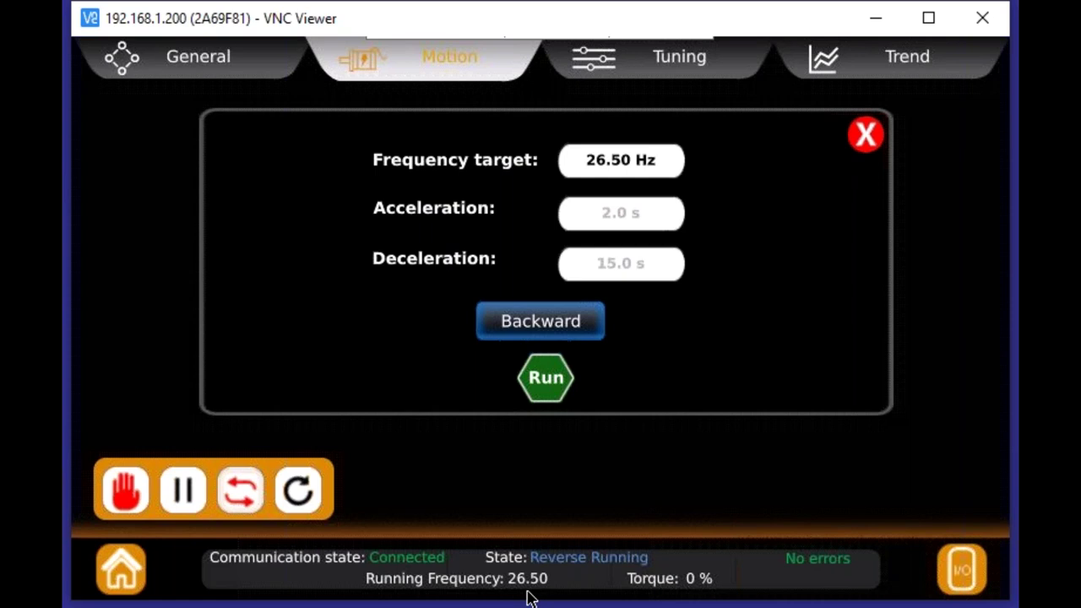
click(130, 492)
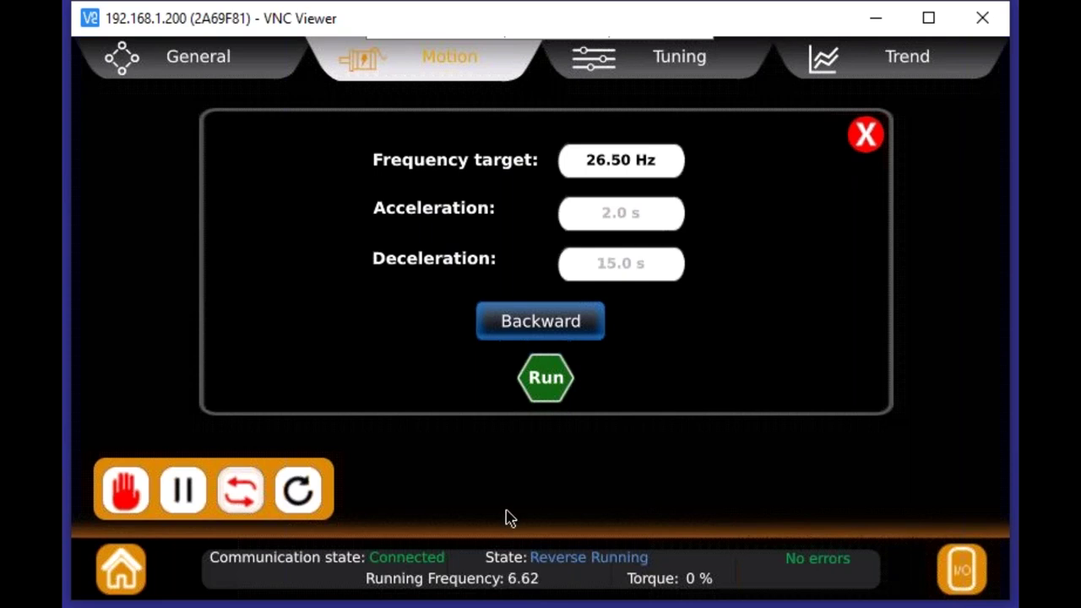
click(870, 136)
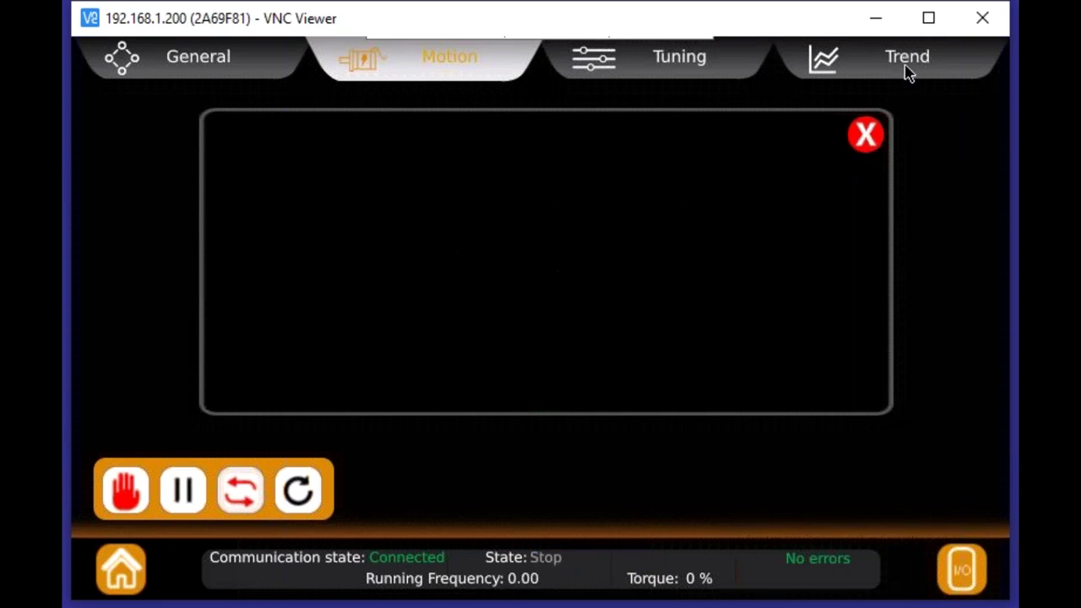
Step: View the drive's motor tuning settings and the trend page
click(713, 52)
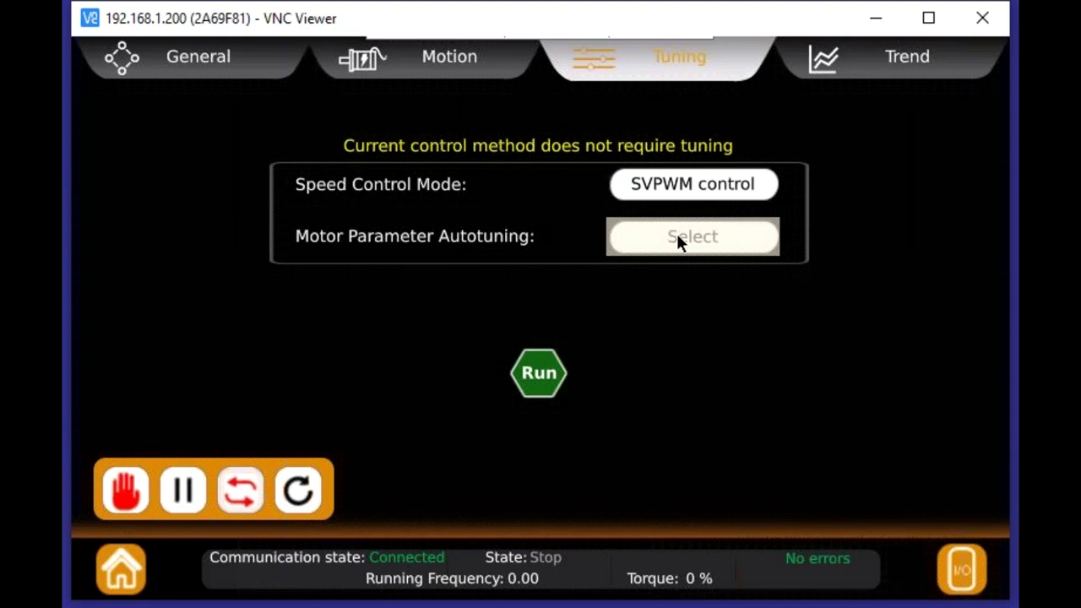
click(900, 71)
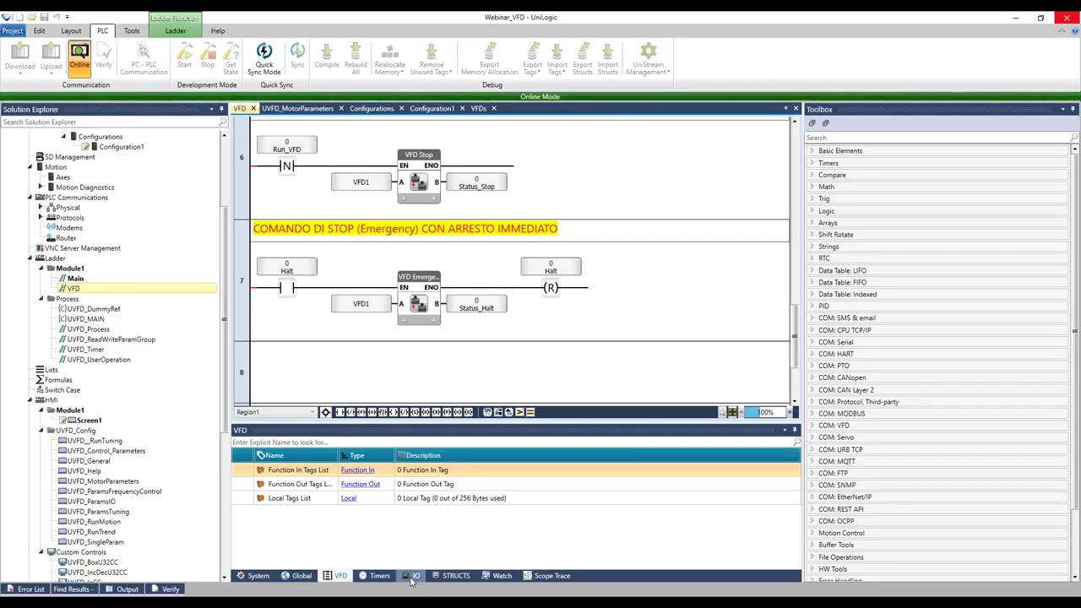
Step: In UniLogic, show the IO tags in an enlarged tag list and open the tags of VFD1
click(412, 575)
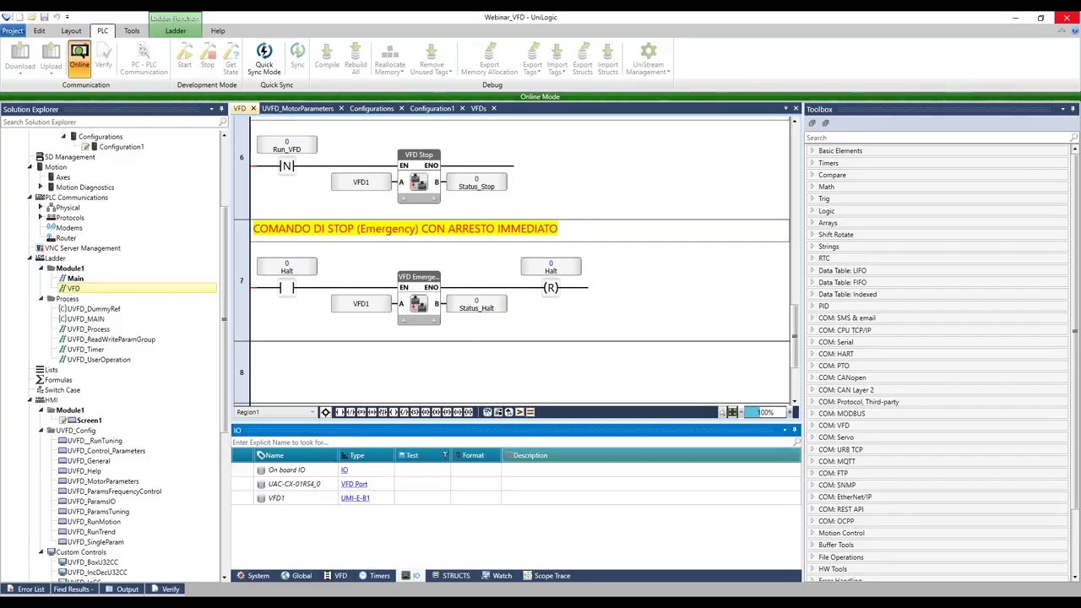
drag(537, 427, 506, 325)
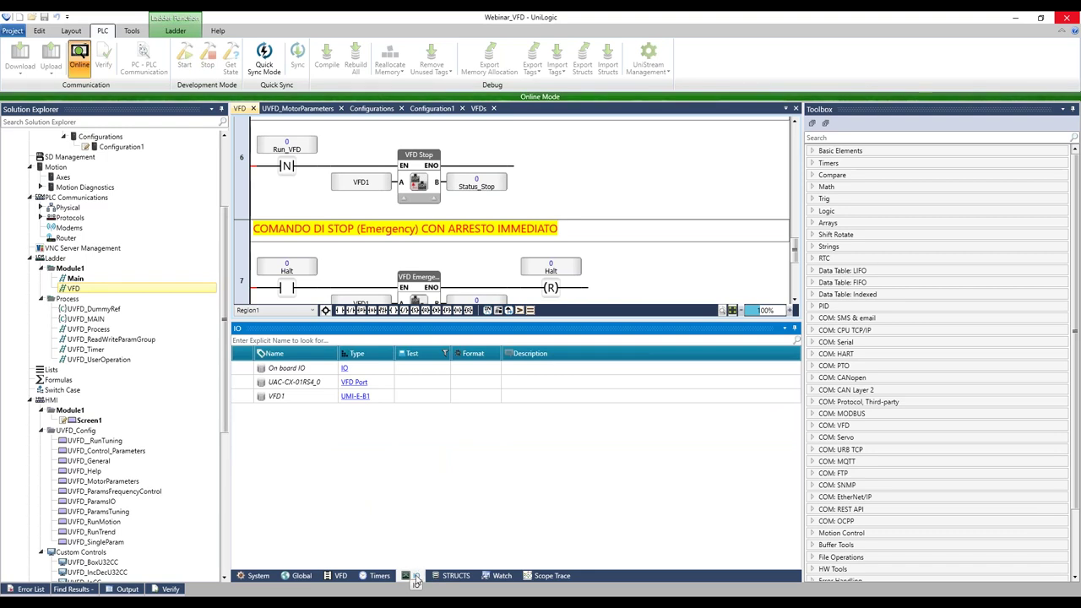
click(358, 399)
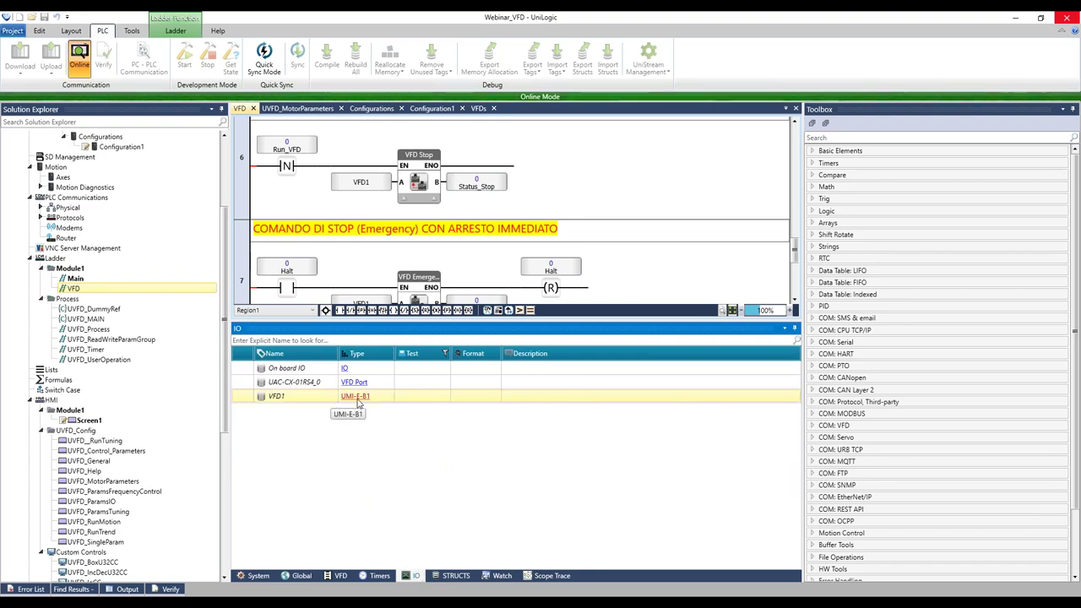
double_click(355, 397)
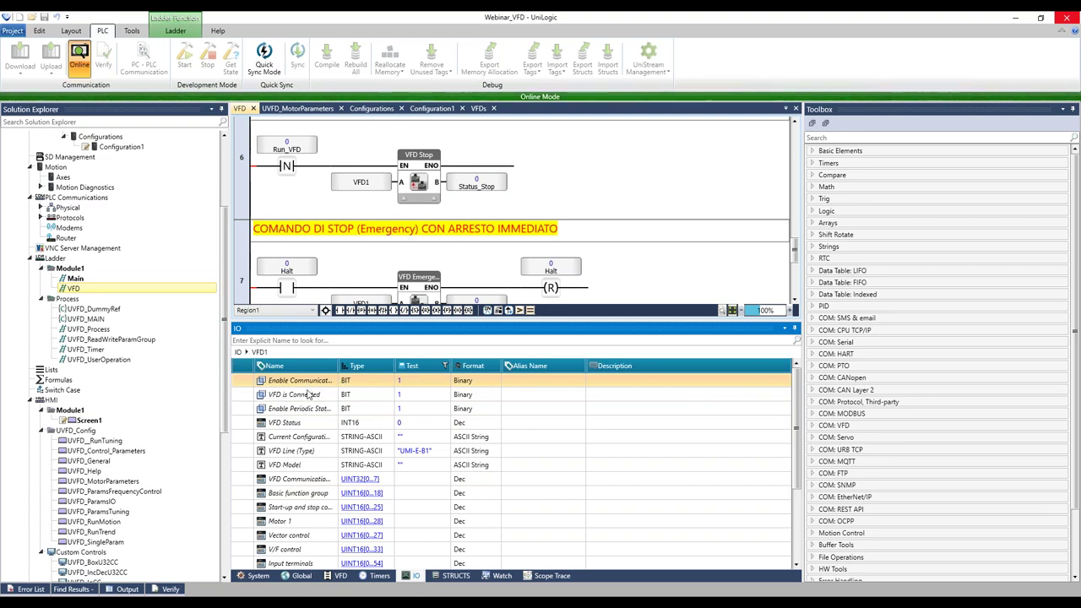
click(417, 395)
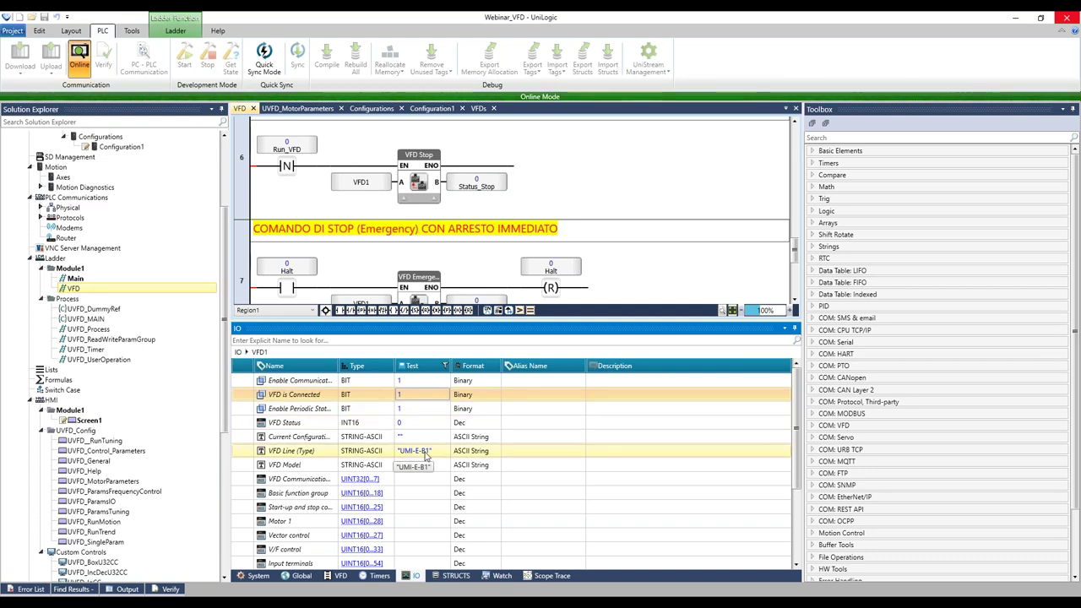
Step: Open the Status group of VFD1 and examine its tags down to the inverter fault code
scroll(424, 465, down, 3)
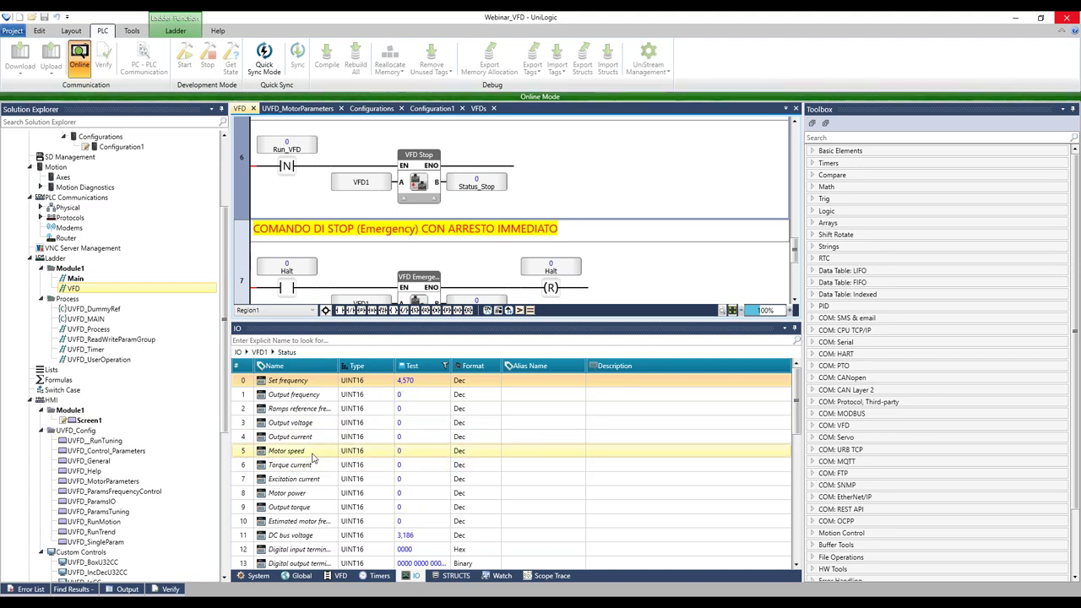
scroll(311, 490, down, 3)
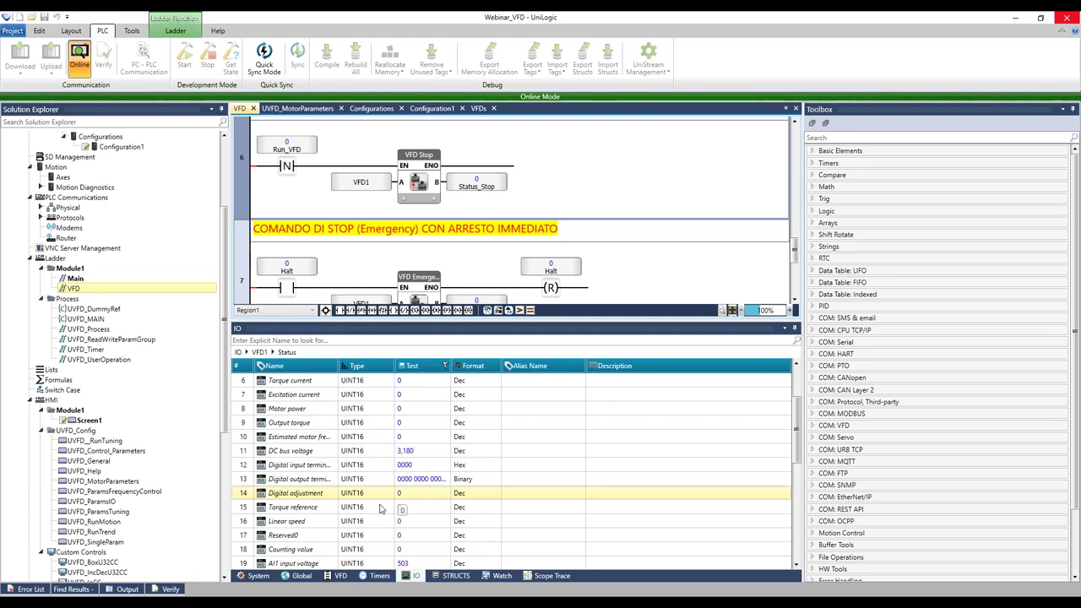
scroll(308, 525, down, 6)
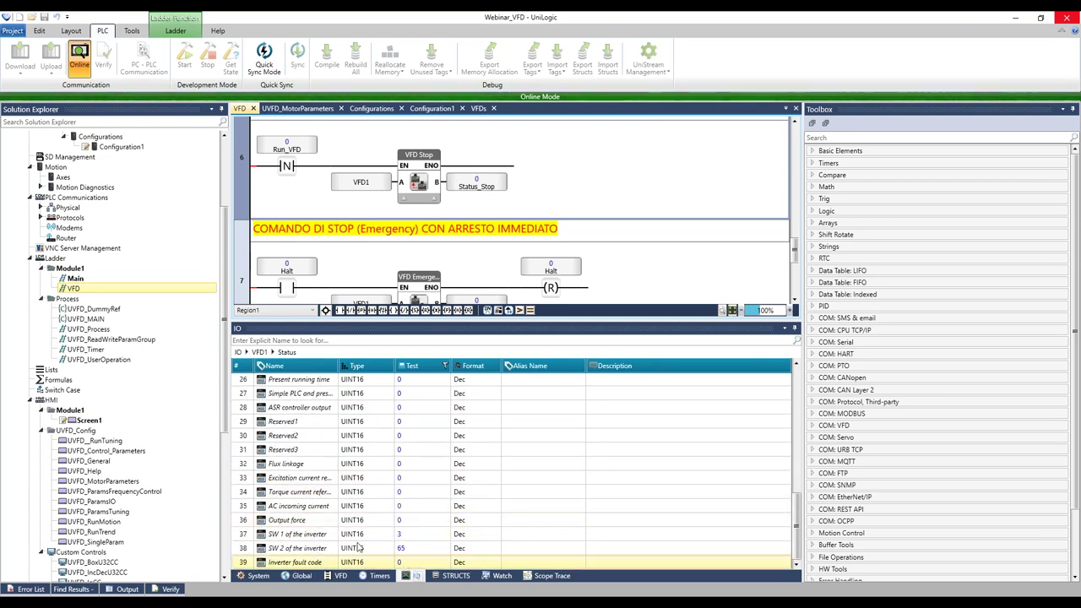
scroll(334, 475, up, 5)
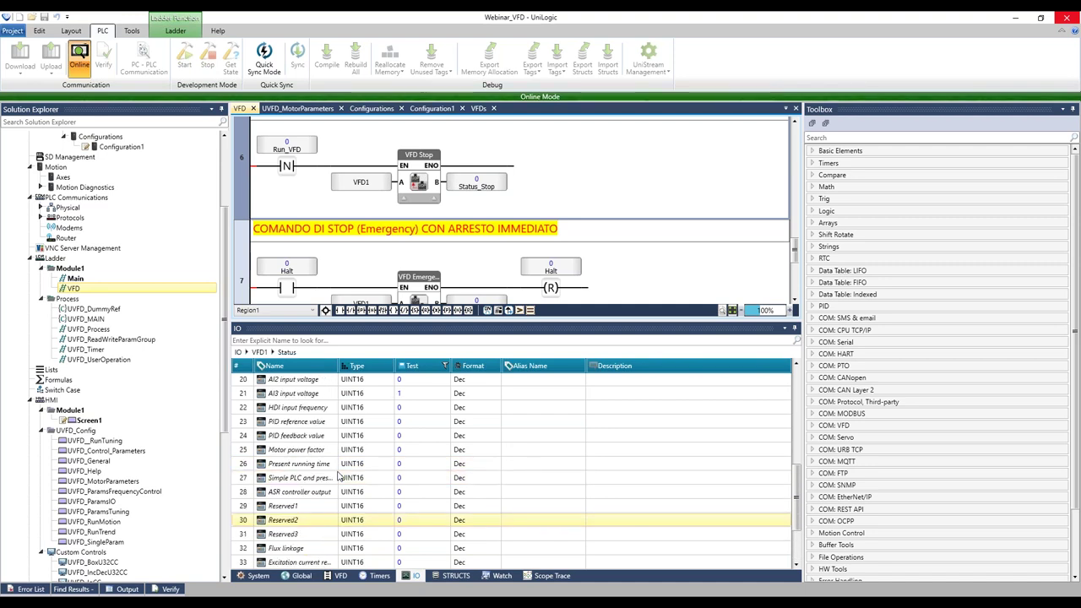
scroll(337, 475, up, 1)
Step: Widen the Test column and check the full binary value of VFD1's digital output terminal status
click(327, 476)
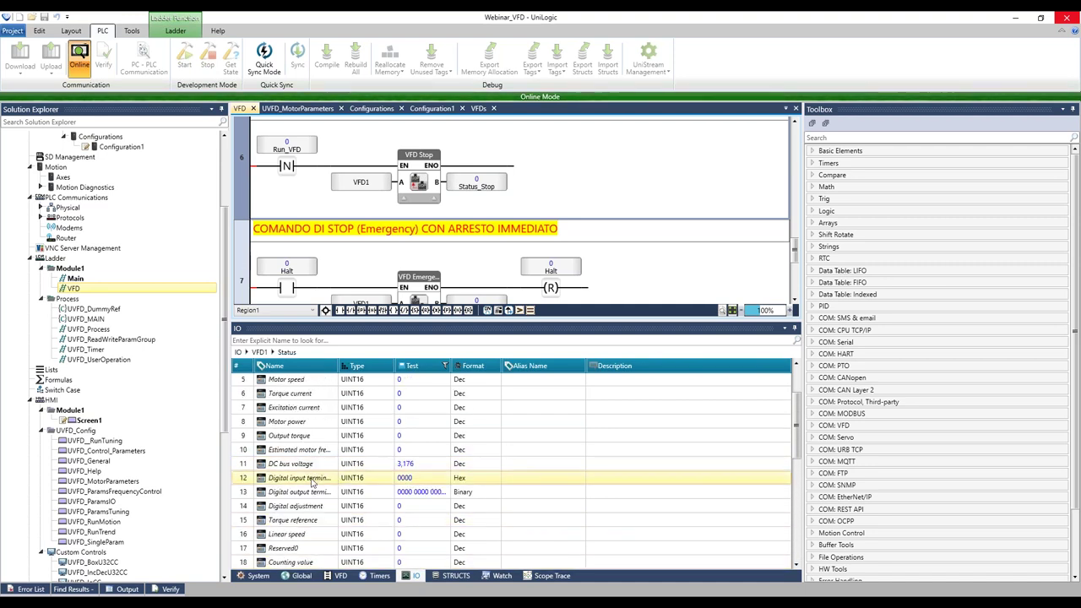
click(375, 488)
click(421, 561)
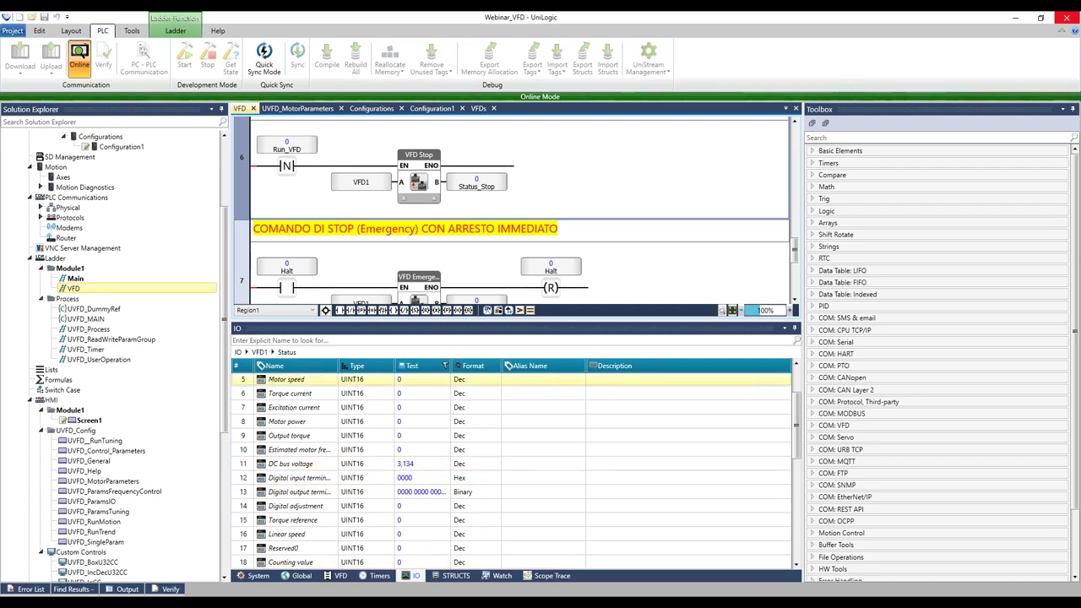
drag(450, 366, 485, 365)
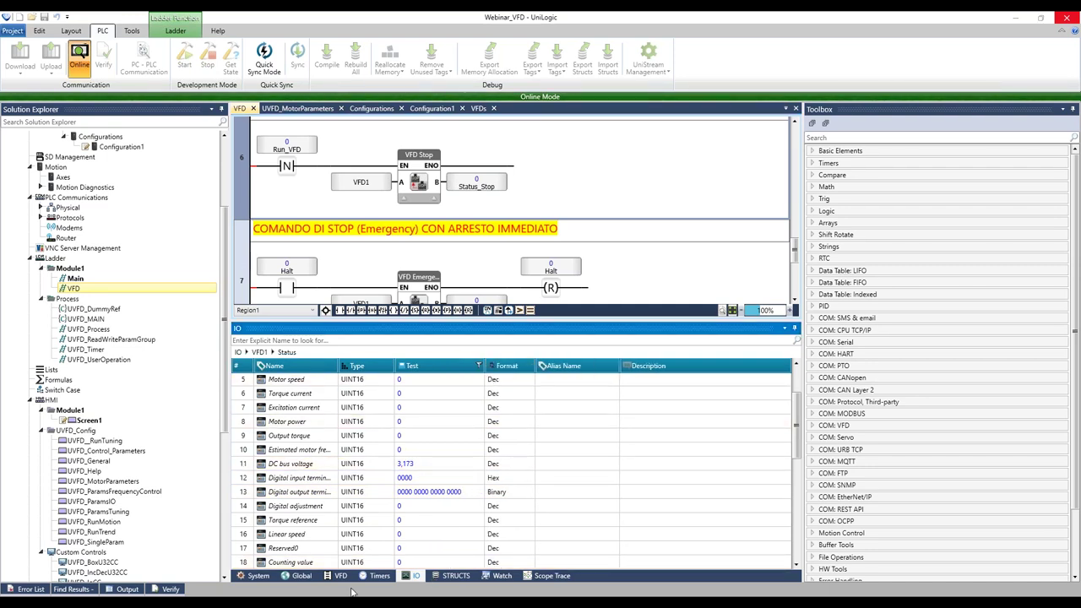
click(453, 496)
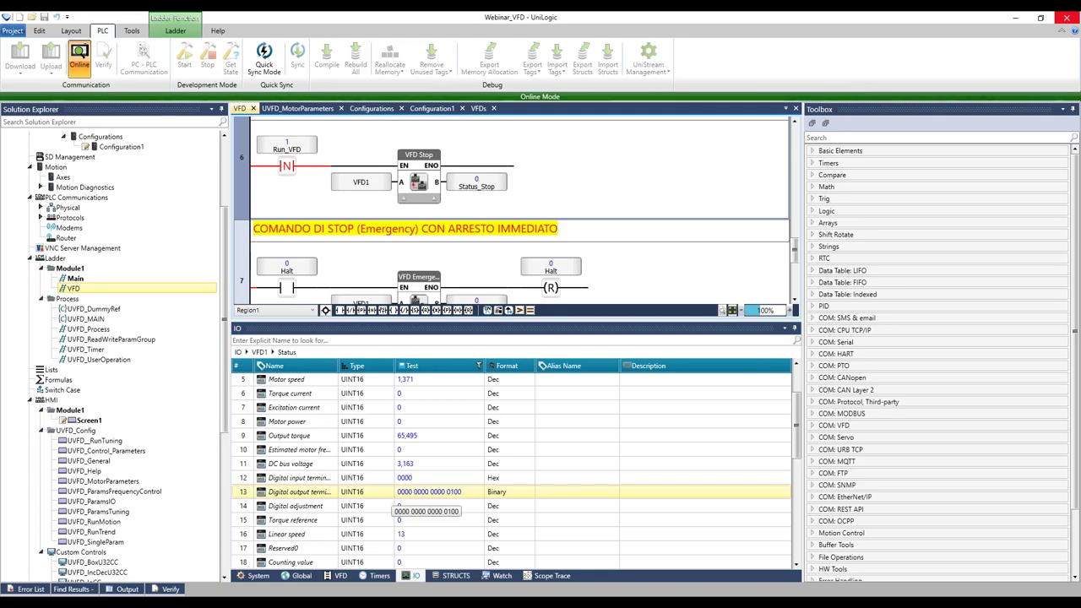